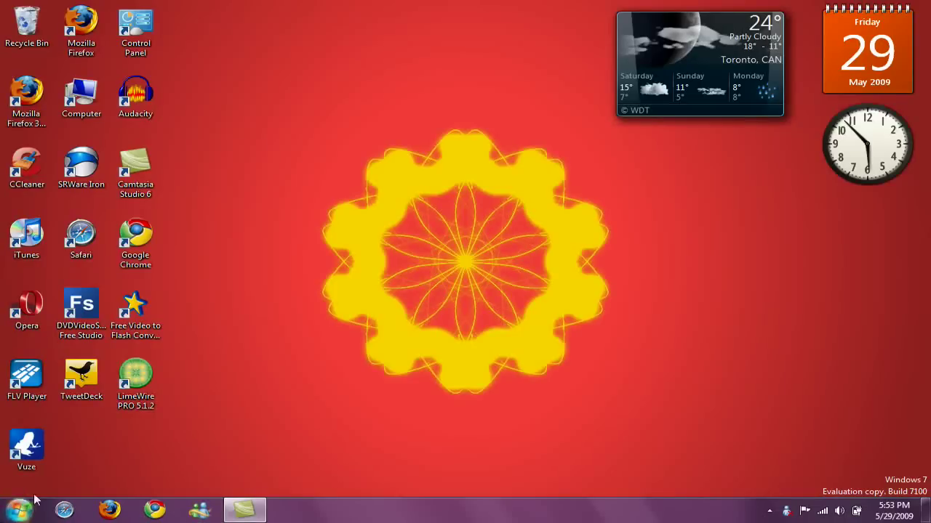
Find and launch PowerPoint from the system search, and dismiss the Office Live Workspace welcome message.
{"action": "left_click", "coordinate": [8, 513]}
{"action": "left_click", "coordinate": [53, 480]}
{"action": "type", "text": "microsoft"}
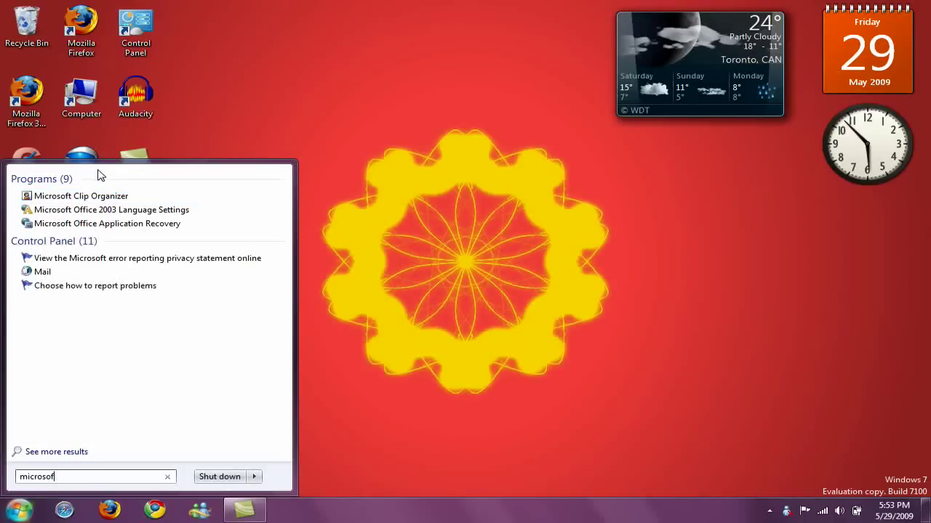
{"action": "key", "text": "BackSpace"}
{"action": "key", "text": "BackSpace"}
{"action": "key", "text": "BackSpace"}
{"action": "key", "text": "BackSpace"}
{"action": "key", "text": "BackSpace"}
{"action": "key", "text": "BackSpace"}
{"action": "key", "text": "BackSpace"}
{"action": "key", "text": "BackSpace"}
{"action": "key", "text": "BackSpace"}
{"action": "type", "text": "pow"}
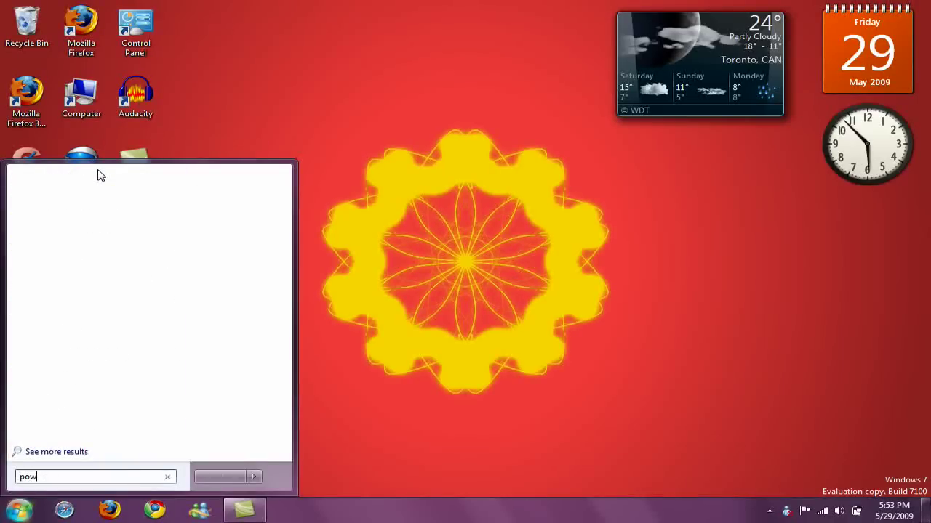
{"action": "type", "text": "erpoint"}
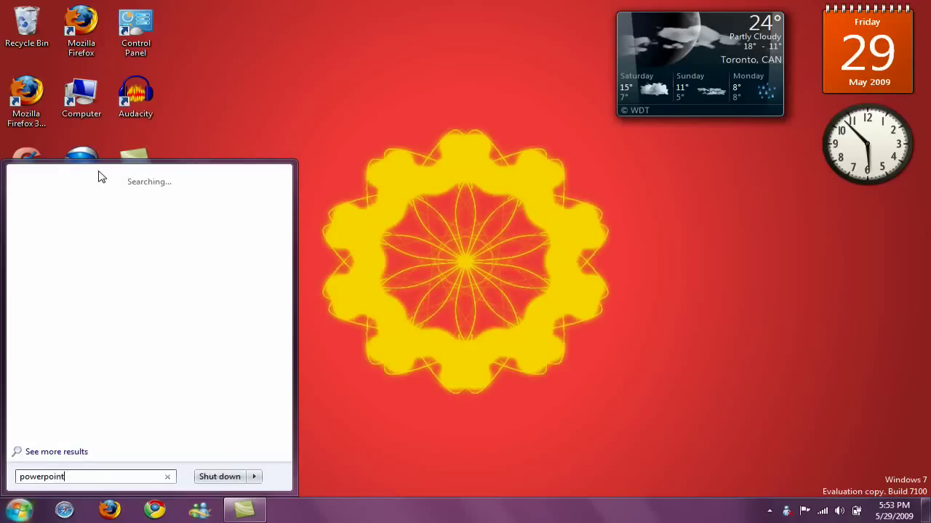
{"action": "left_click", "coordinate": [102, 192]}
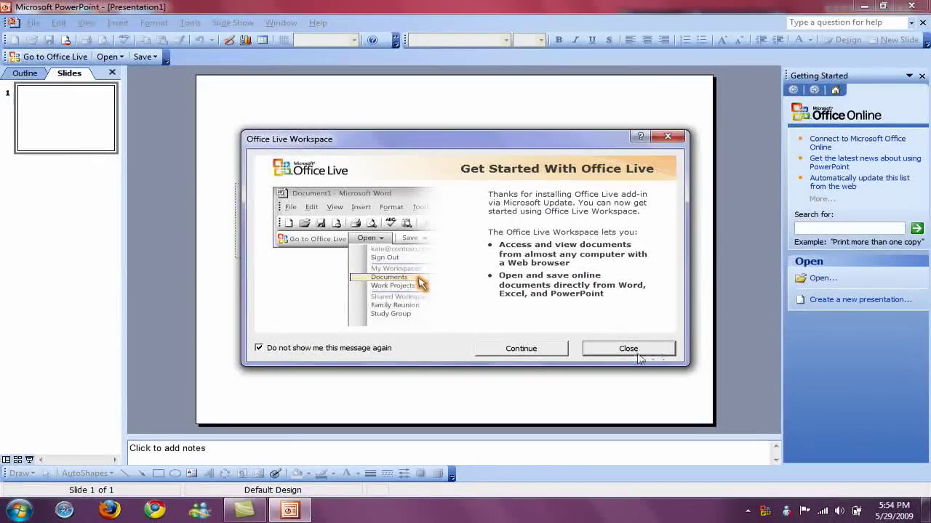
{"action": "left_click", "coordinate": [625, 348]}
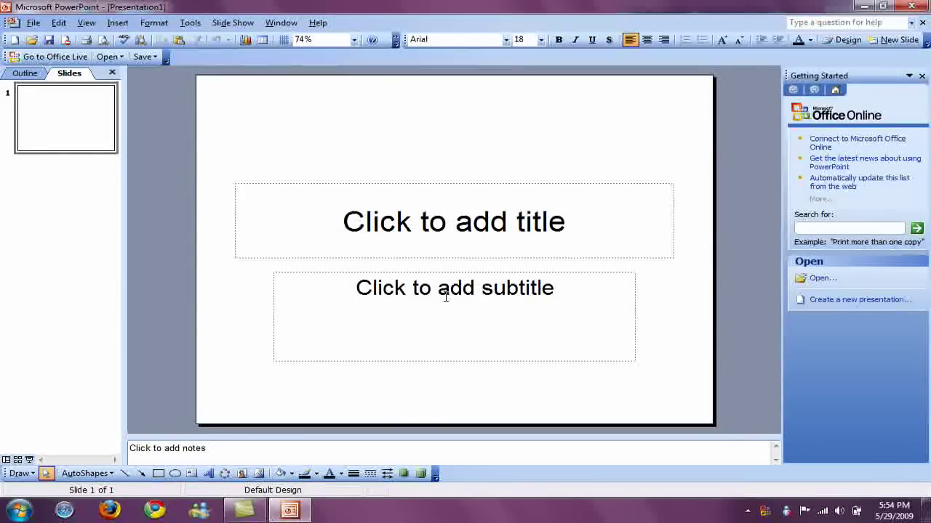
Insert WordArt reading "Test" in the light purple style from the second row, third column of the gallery.
{"action": "left_click", "coordinate": [440, 228]}
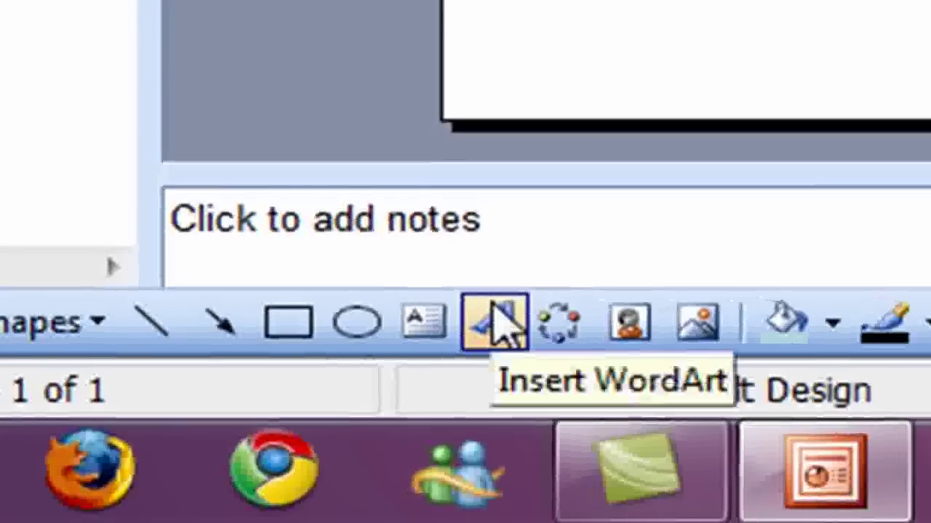
{"action": "left_click", "coordinate": [501, 321]}
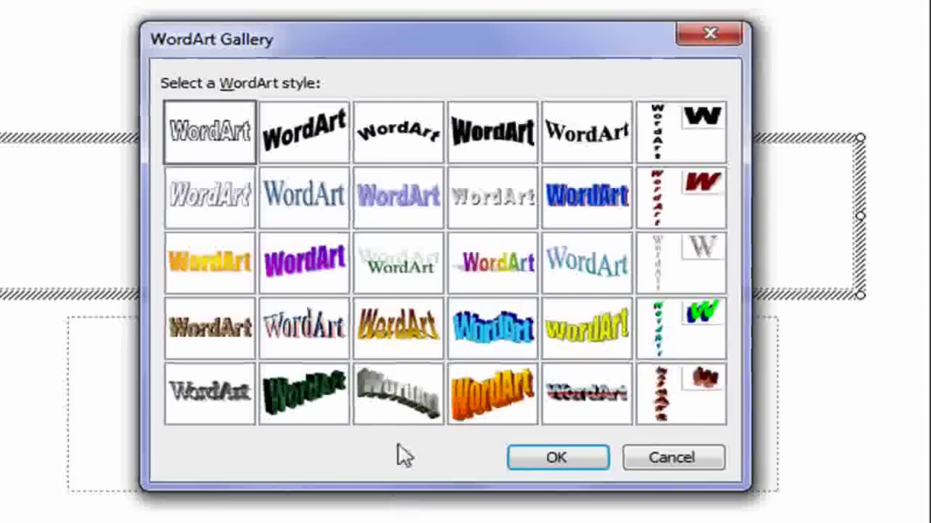
{"action": "double_click", "coordinate": [376, 214]}
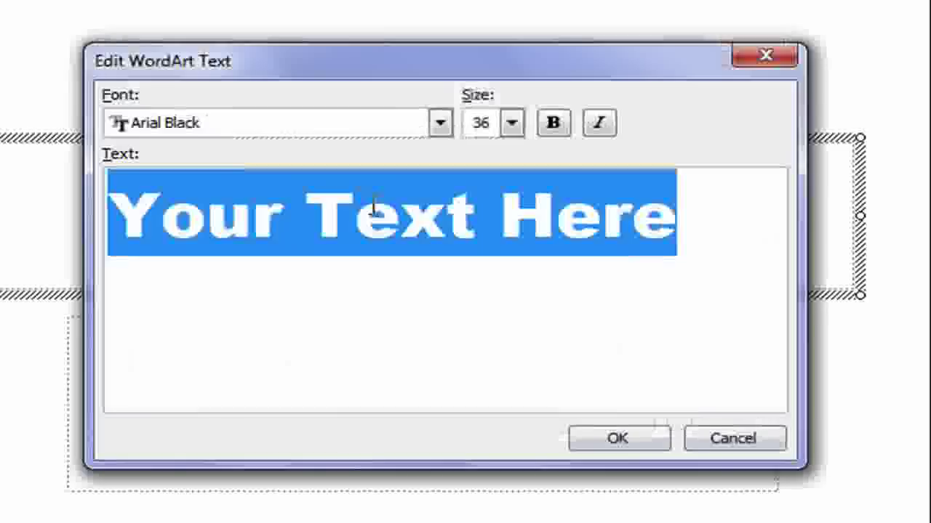
{"action": "key", "text": "Delete"}
{"action": "type", "text": "Tu"}
{"action": "key", "text": "BackSpace"}
{"action": "type", "text": "est"}
{"action": "key", "text": "Return"}
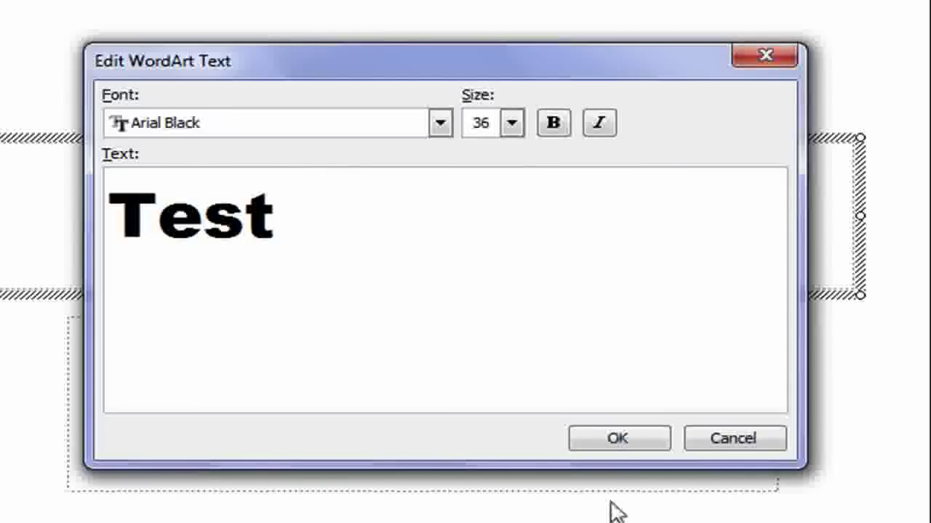
{"action": "left_click", "coordinate": [607, 445]}
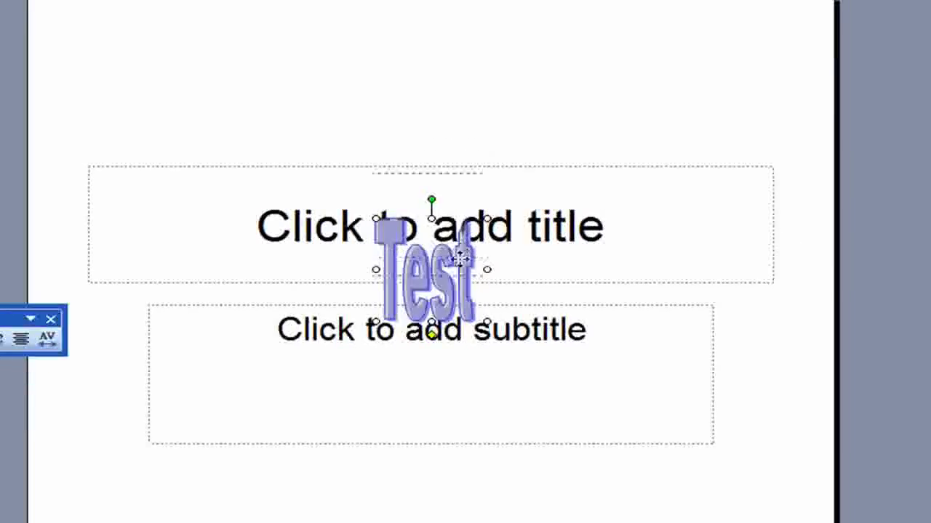
Move the Test WordArt up over the title placeholder and open its custom animation settings.
{"action": "left_click_drag", "start_coordinate": [461, 259], "coordinate": [463, 262]}
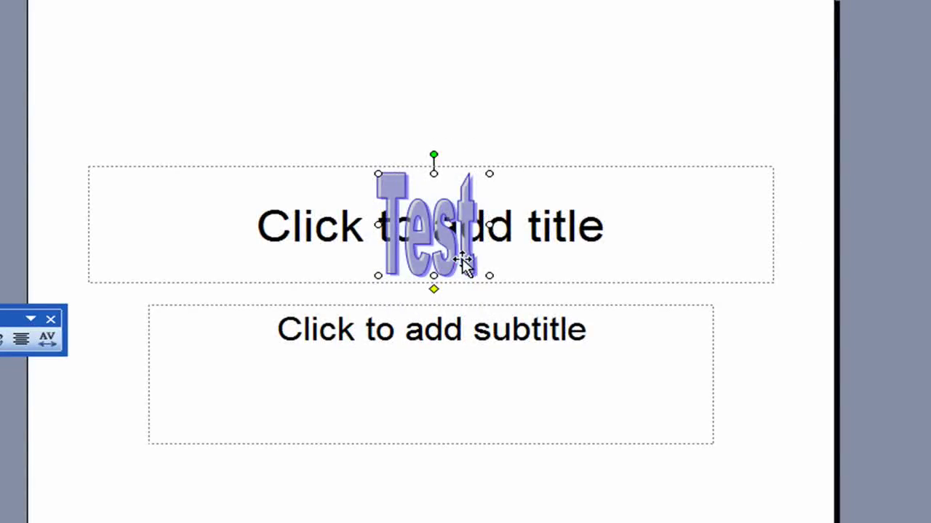
{"action": "right_click", "coordinate": [464, 264]}
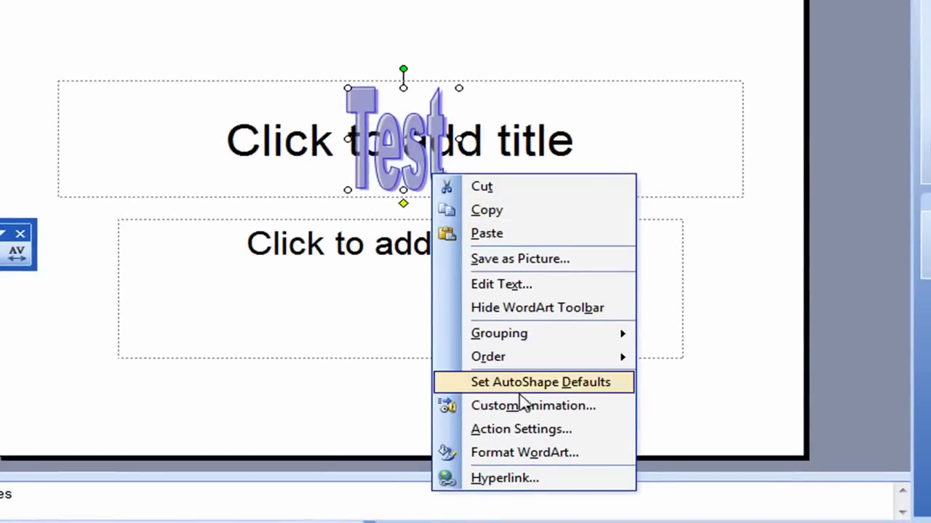
{"action": "left_click", "coordinate": [516, 406]}
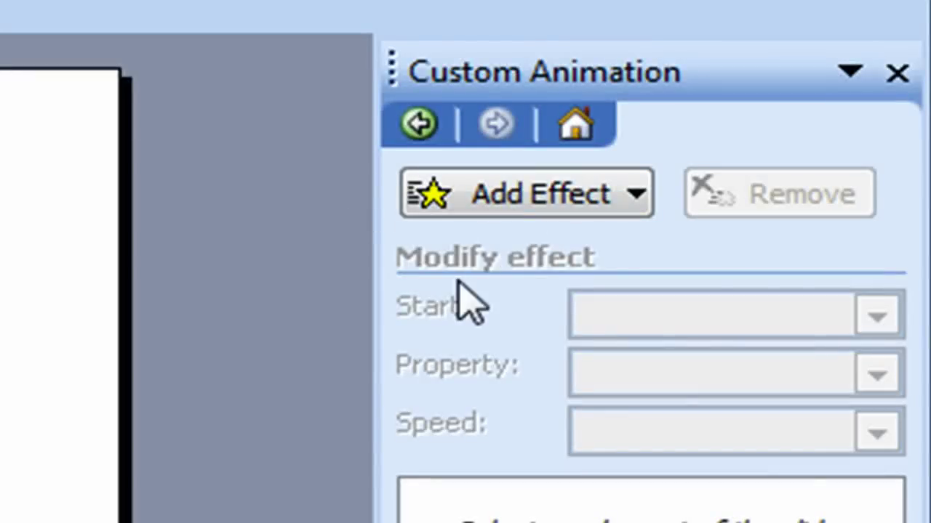
Try the Diamond entrance effect on the Test WordArt and remove it again.
{"action": "left_click", "coordinate": [481, 207]}
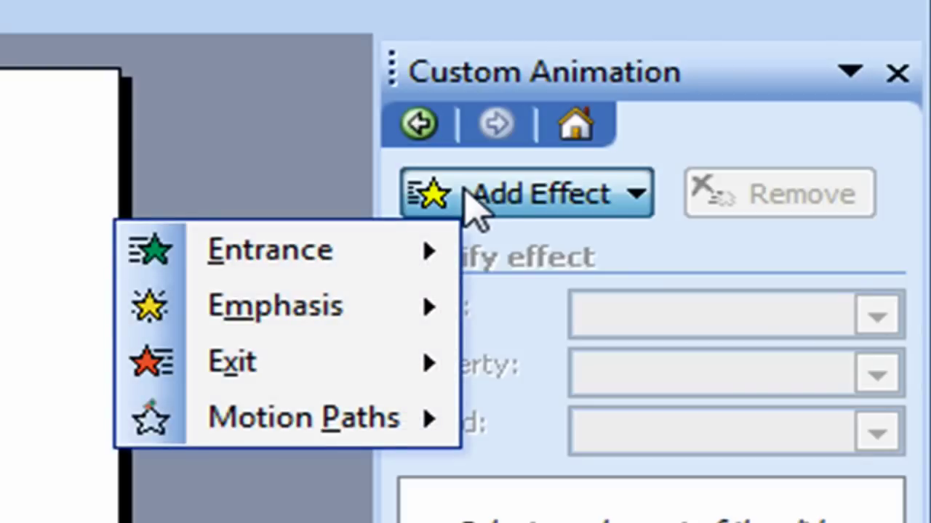
{"action": "mouse_move", "coordinate": [423, 267]}
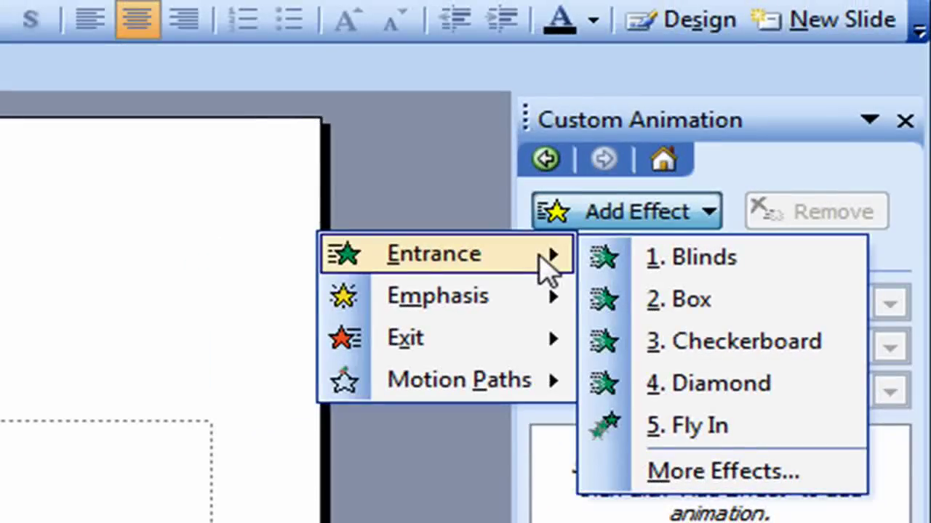
{"action": "left_click", "coordinate": [715, 385]}
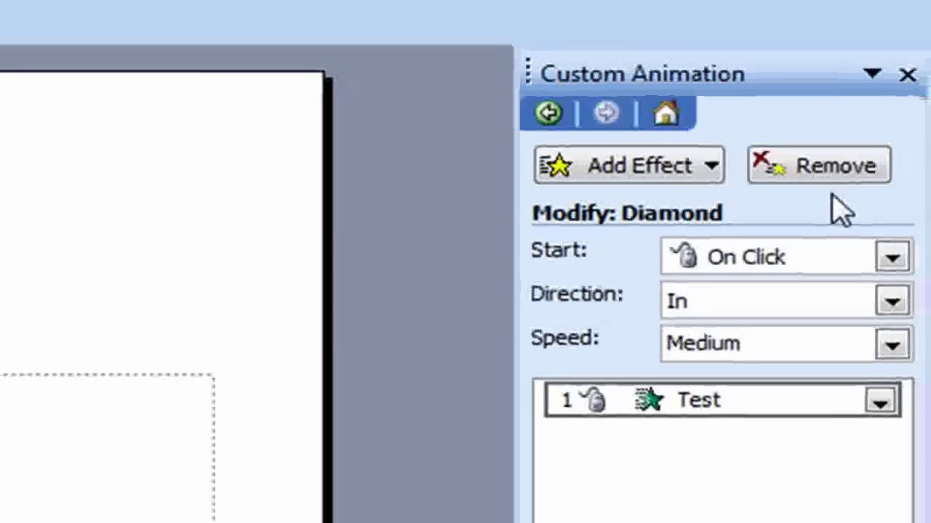
{"action": "left_click", "coordinate": [828, 169]}
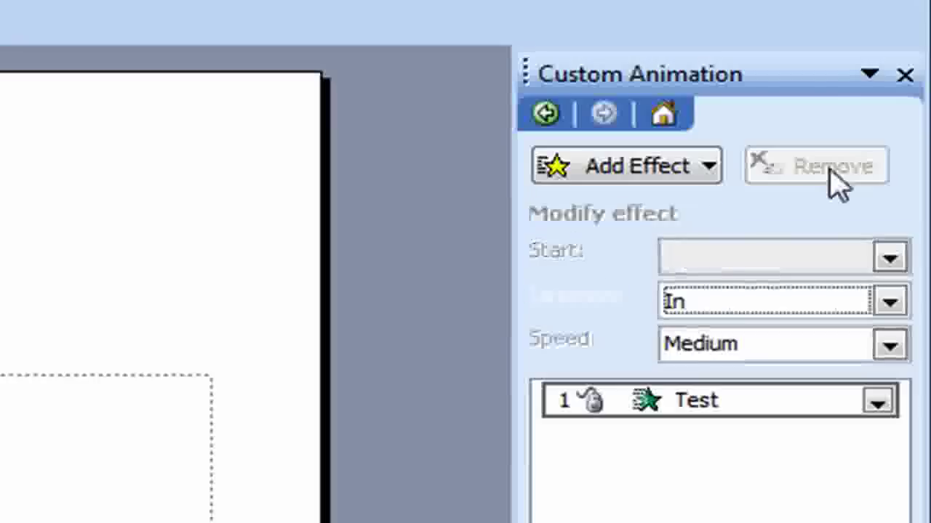
Examine the Entrance, Emphasis, Exit and Motion Paths effect choices available for the Test WordArt.
{"action": "left_click", "coordinate": [711, 181]}
{"action": "mouse_move", "coordinate": [557, 209]}
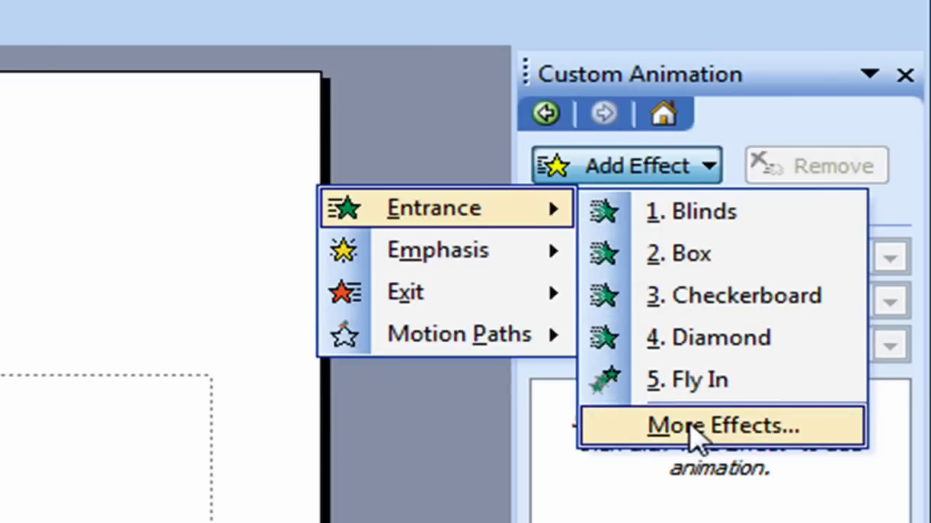
{"action": "mouse_move", "coordinate": [509, 251]}
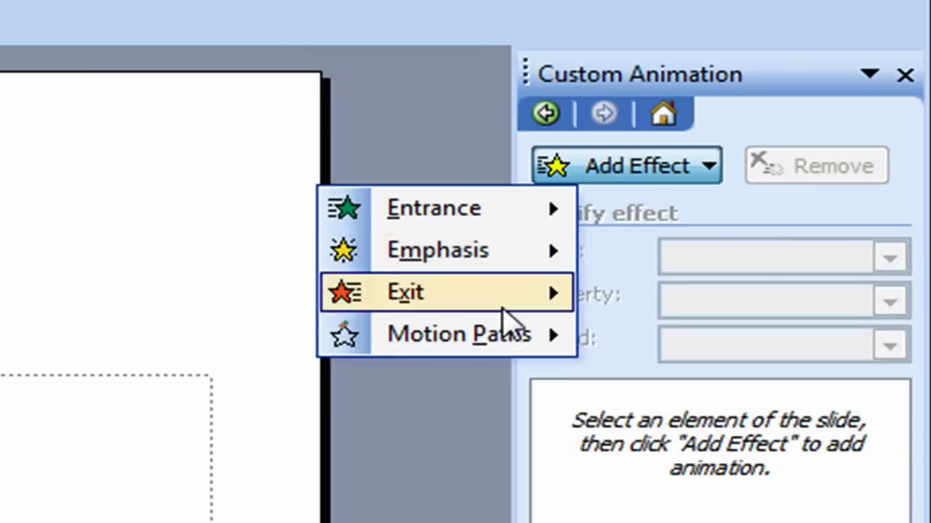
{"action": "mouse_move", "coordinate": [509, 314]}
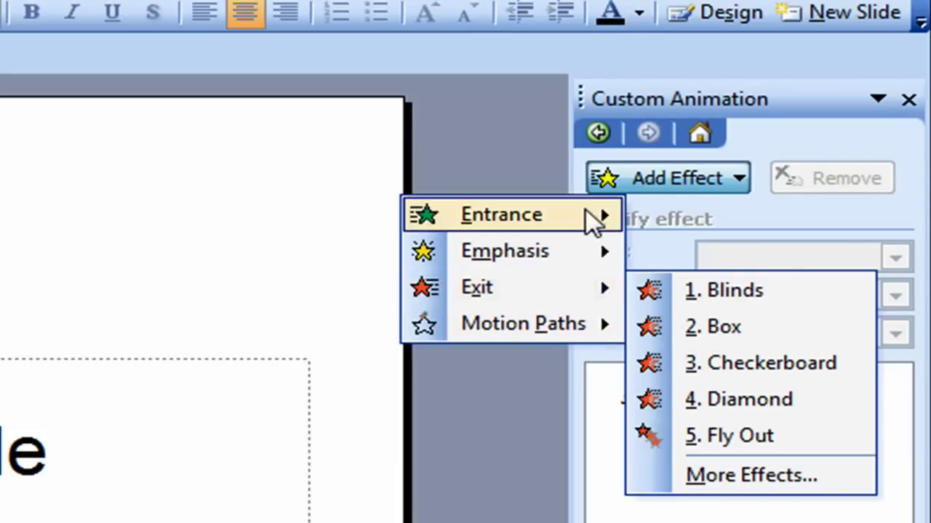
{"action": "mouse_move", "coordinate": [593, 218]}
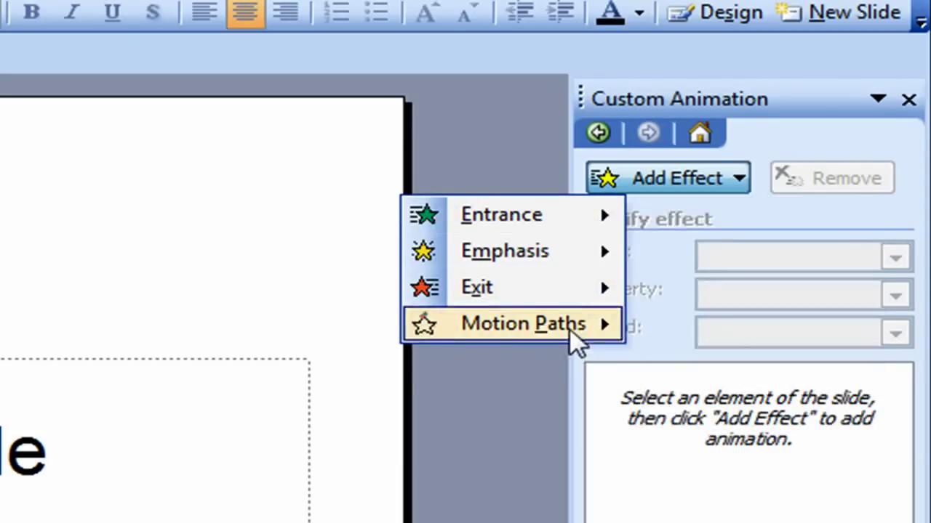
{"action": "mouse_move", "coordinate": [575, 343]}
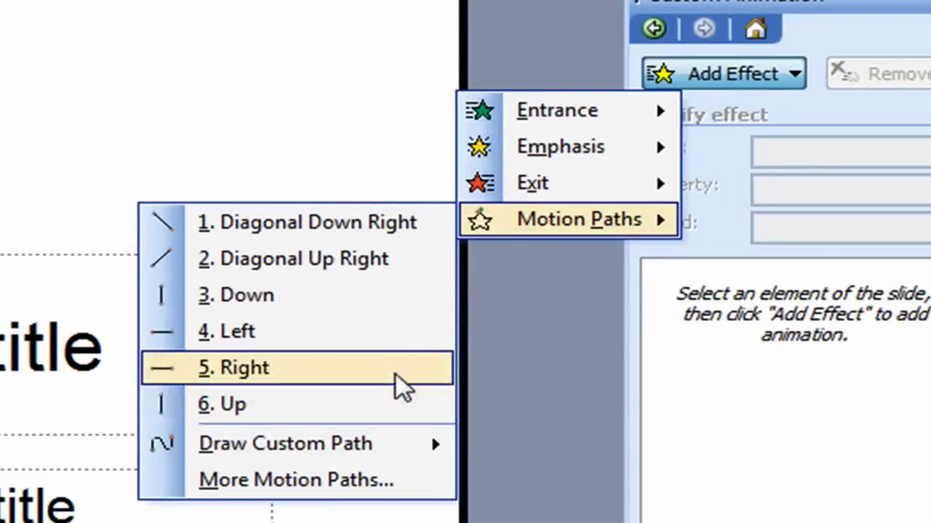
{"action": "mouse_move", "coordinate": [556, 110]}
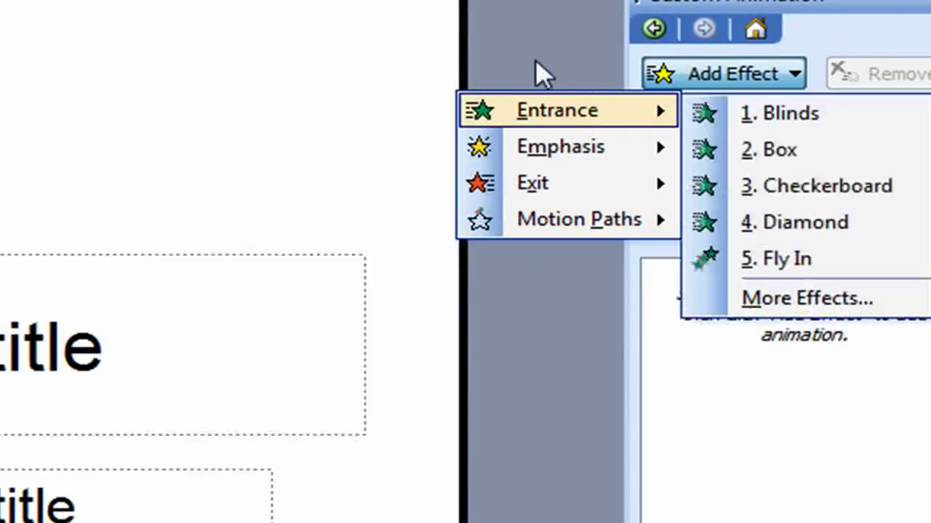
{"action": "left_click", "coordinate": [535, 59]}
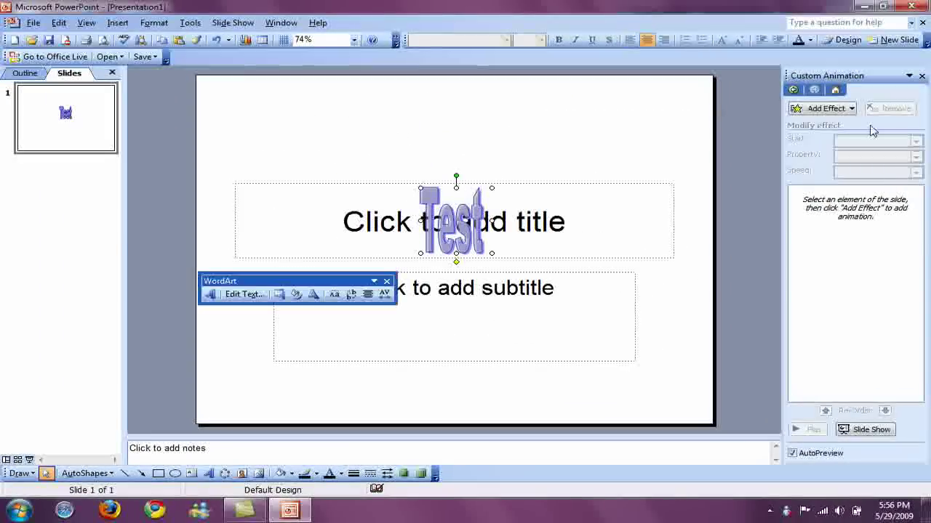
Apply the Diamond entrance effect to the Test WordArt and close the floating WordArt toolbar.
{"action": "left_click", "coordinate": [825, 108]}
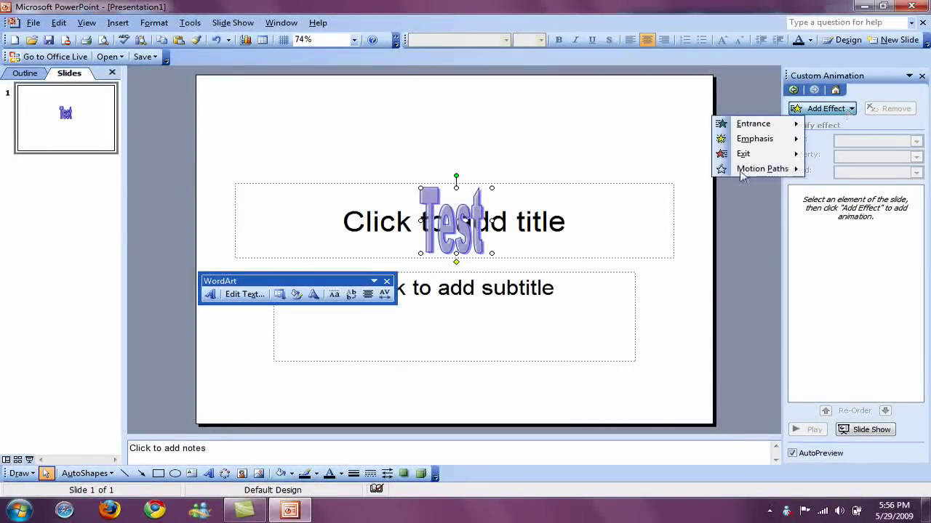
{"action": "mouse_move", "coordinate": [749, 128]}
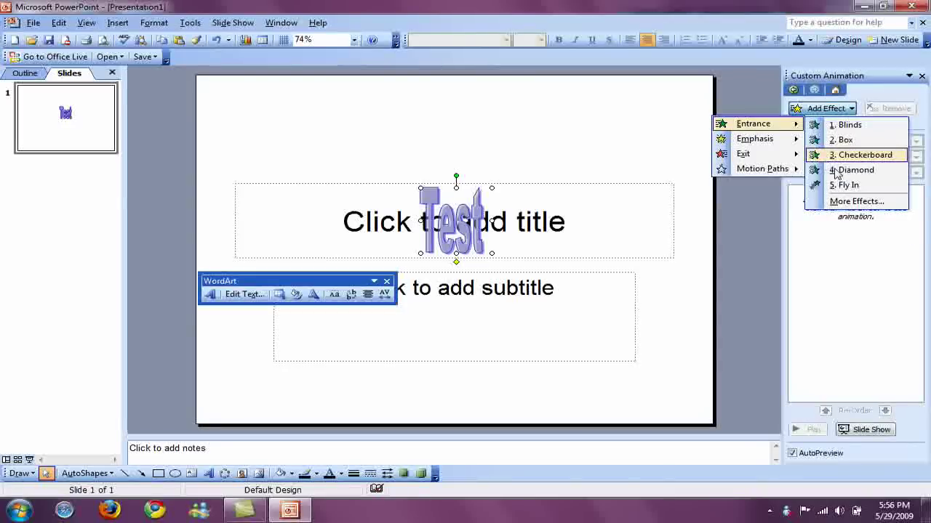
{"action": "left_click", "coordinate": [844, 170]}
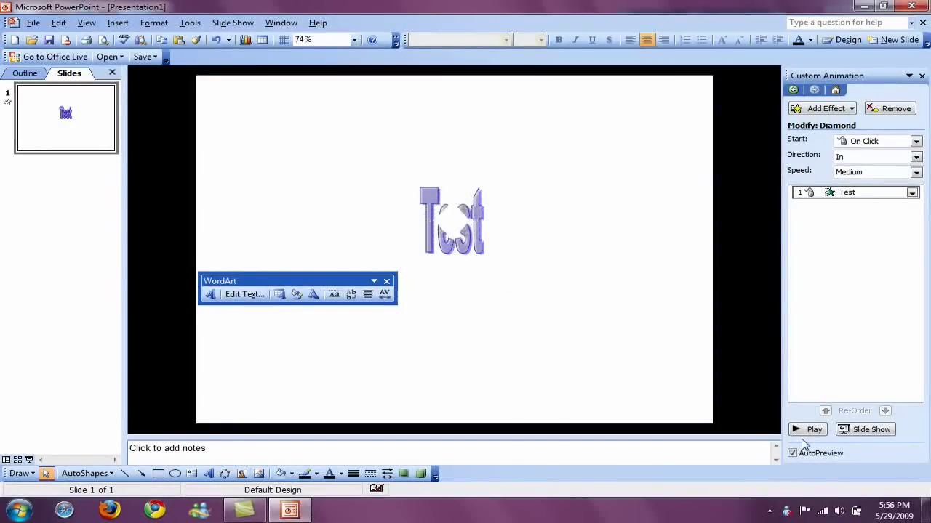
{"action": "left_click", "coordinate": [386, 281]}
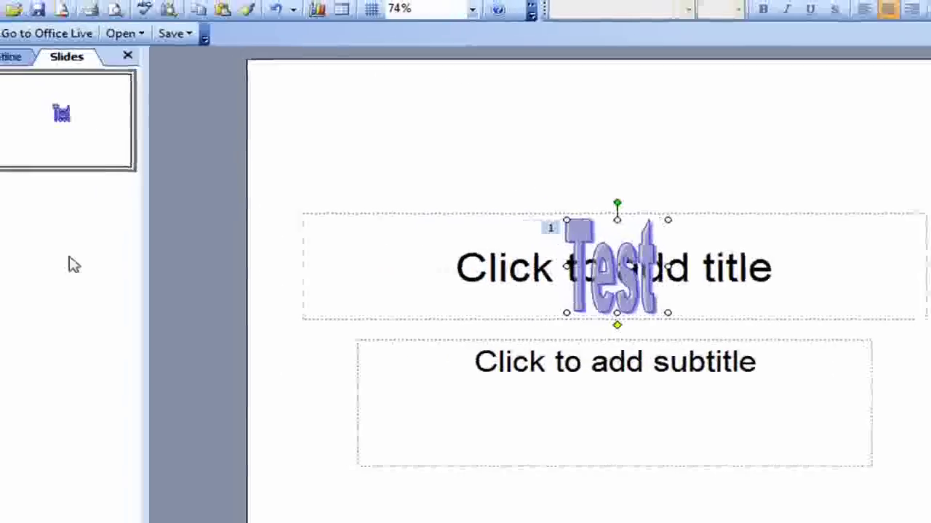
Add a new slide after slide 1 and give it the blank content layout.
{"action": "right_click", "coordinate": [94, 250]}
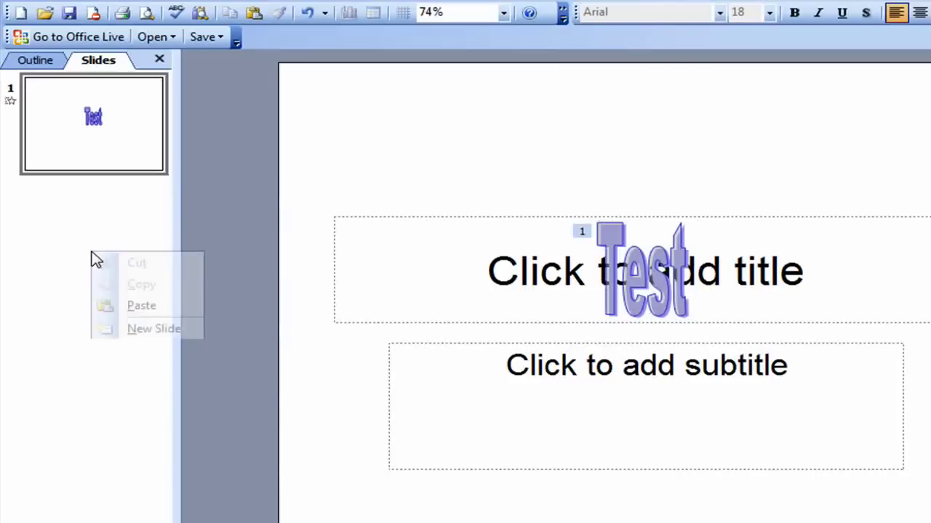
{"action": "left_click", "coordinate": [114, 330]}
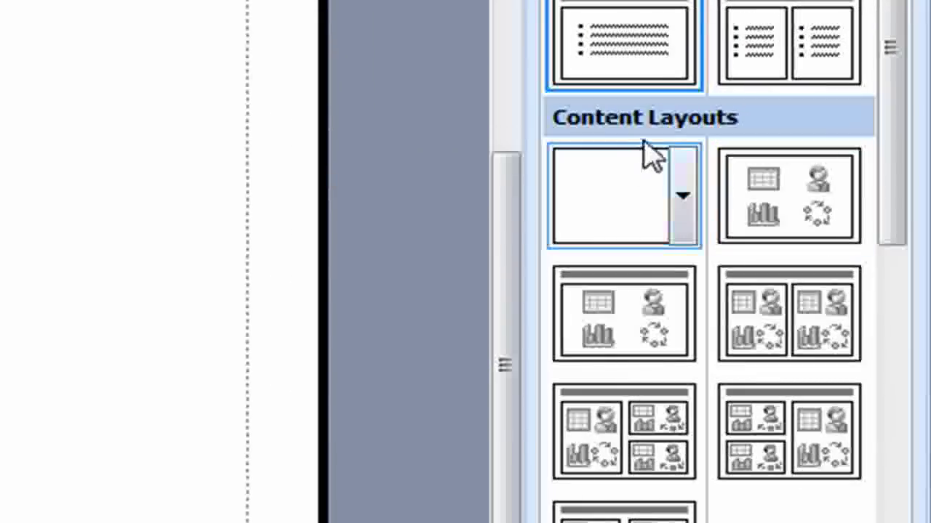
{"action": "left_click", "coordinate": [650, 164]}
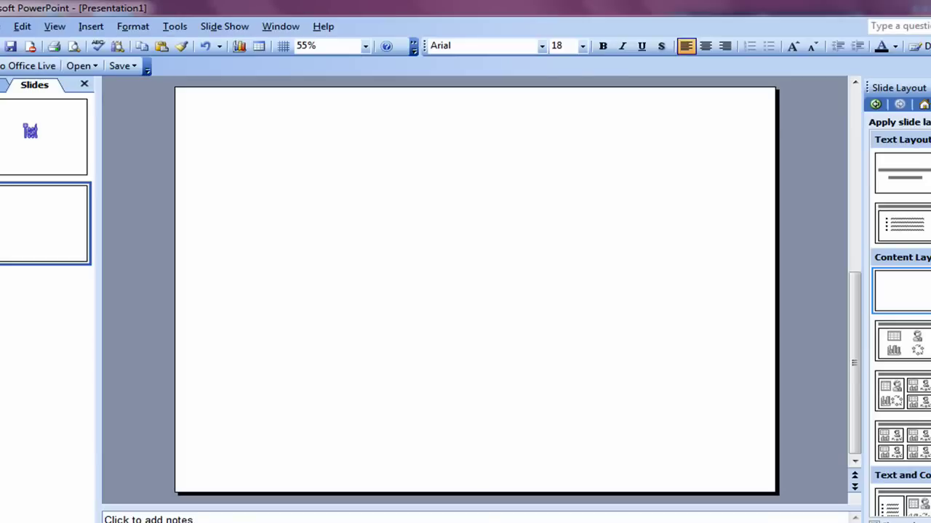
{"action": "left_click", "coordinate": [318, 518]}
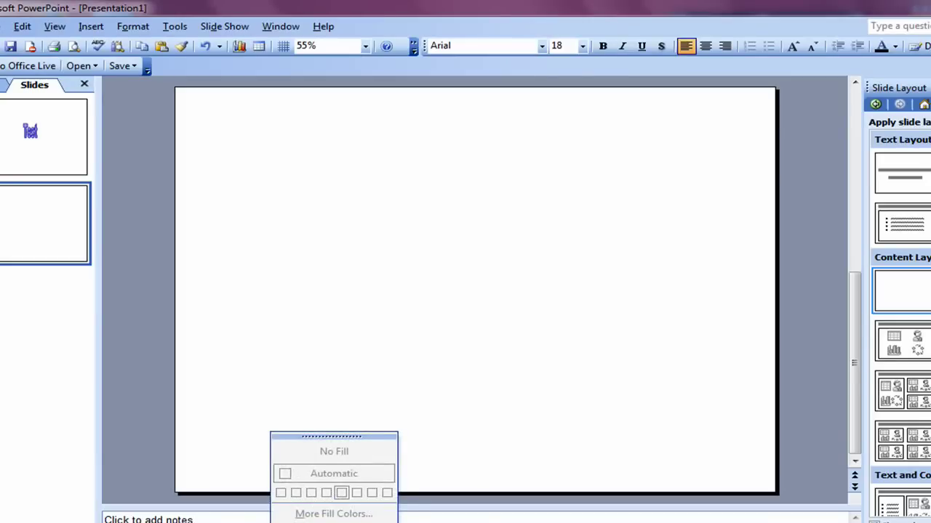
{"action": "left_click", "coordinate": [336, 364]}
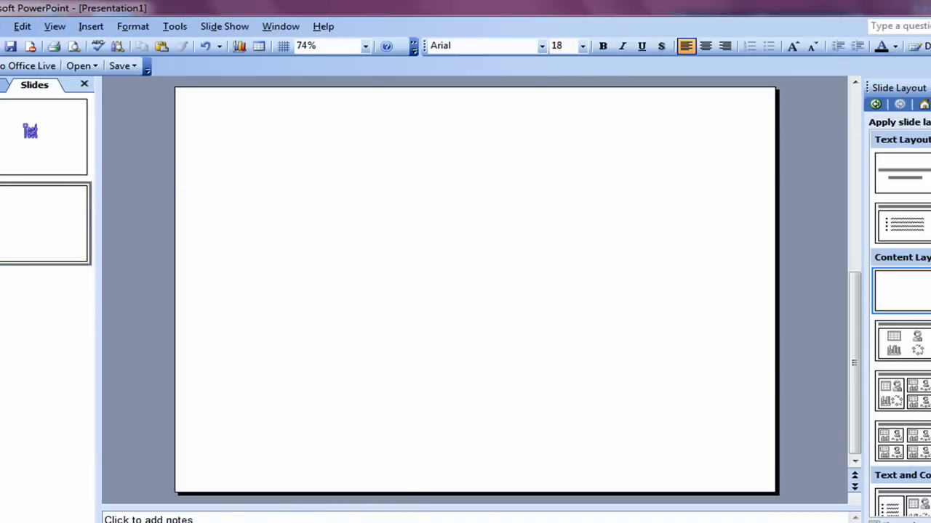
{"action": "left_click", "coordinate": [291, 522]}
{"action": "key", "text": "Escape"}
{"action": "key", "text": "alt+r"}
{"action": "key", "text": "alt+u"}
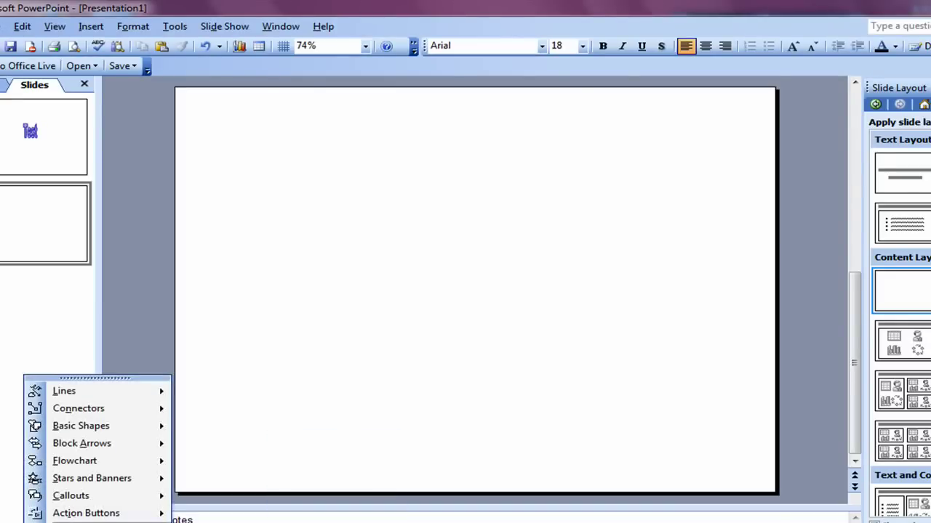
{"action": "key", "text": "Escape"}
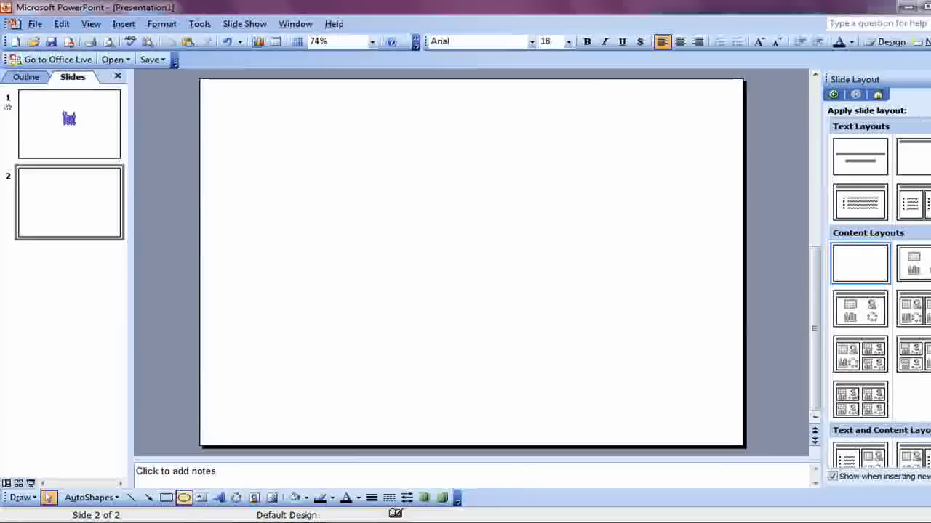
Try the purple-blue sky and water design template on the presentation, and replace it with the blue Globe design template.
{"action": "key", "text": "ctrl+F1"}
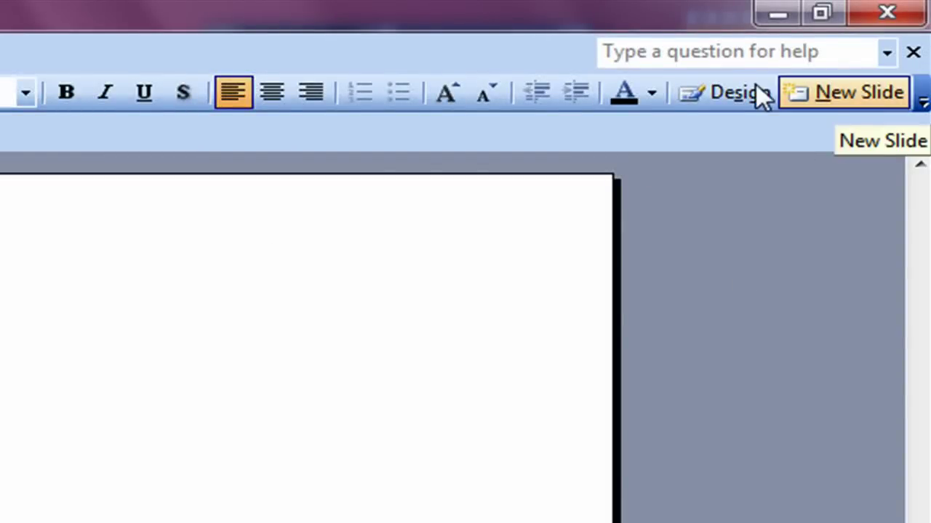
{"action": "left_click", "coordinate": [735, 87]}
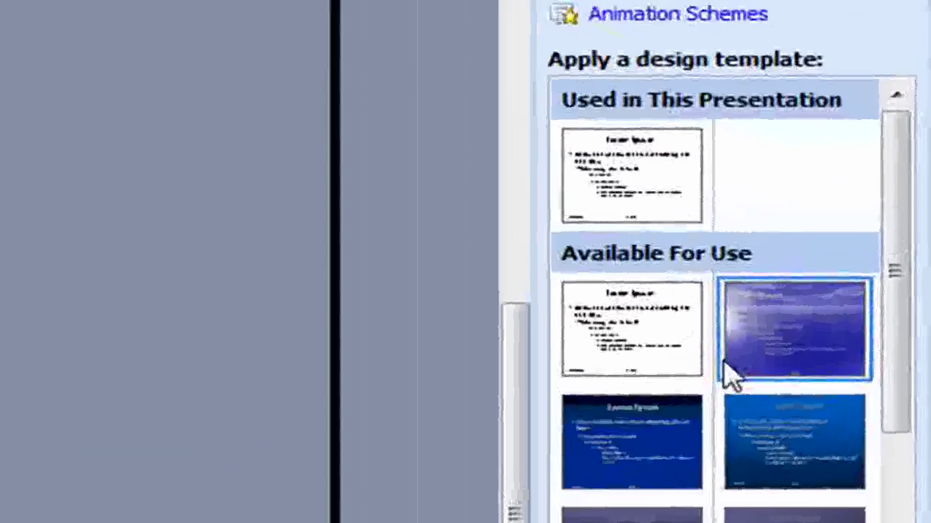
{"action": "left_click", "coordinate": [855, 260]}
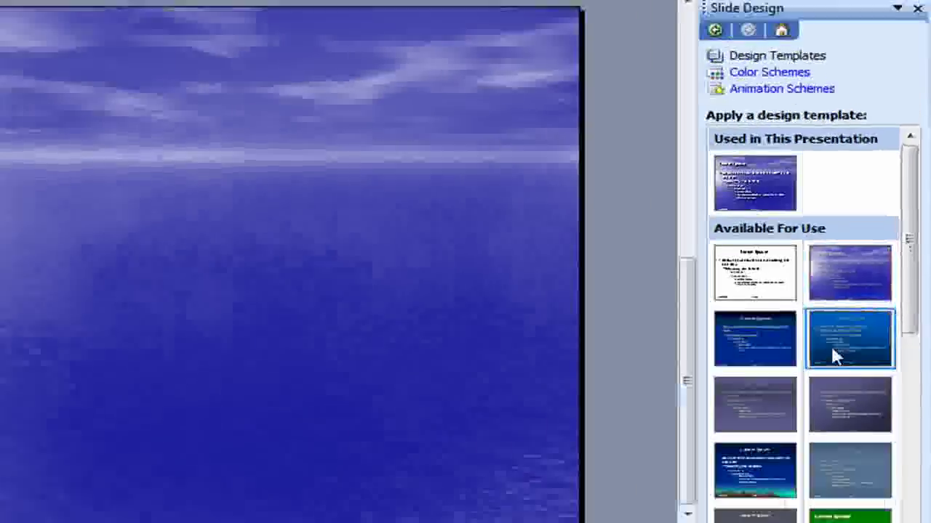
{"action": "left_click", "coordinate": [831, 346]}
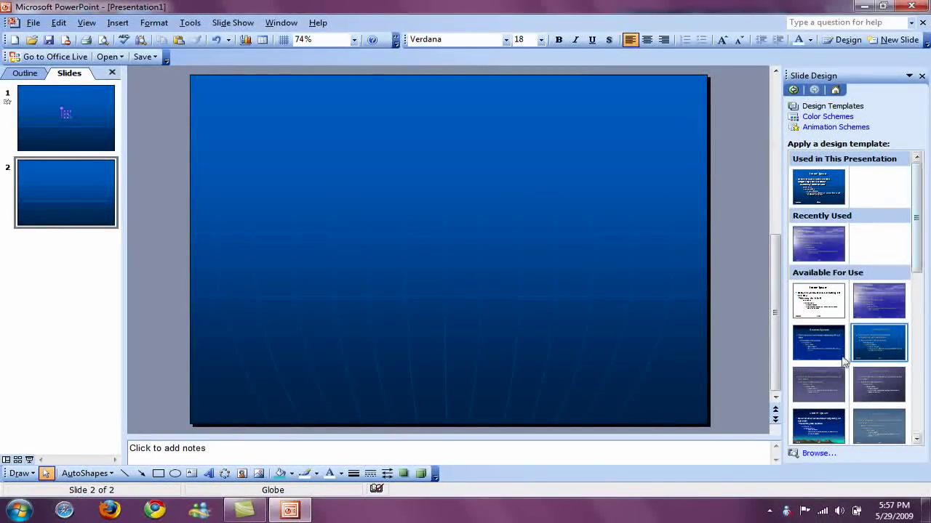
Examine the presentation's notes area, outline, slide sorter and full-screen slide show, and end the show.
{"action": "left_click", "coordinate": [208, 444]}
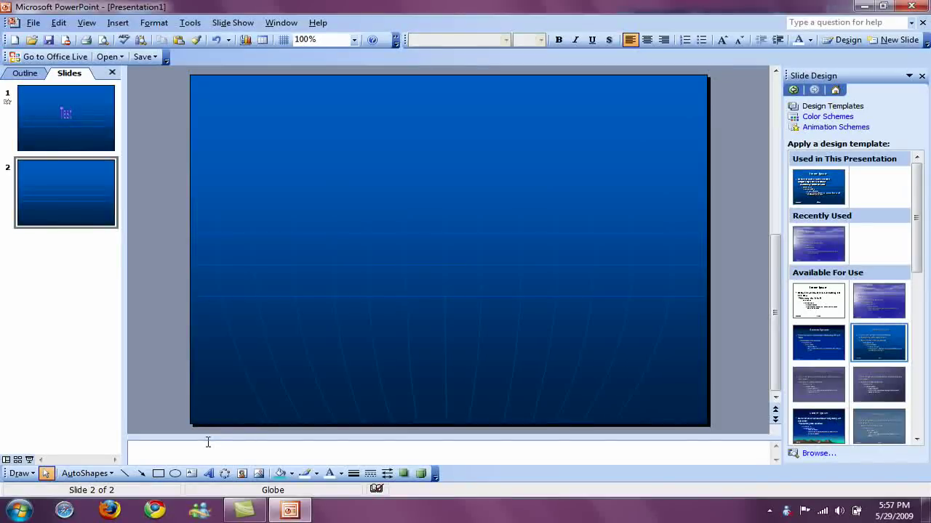
{"action": "left_click", "coordinate": [24, 73]}
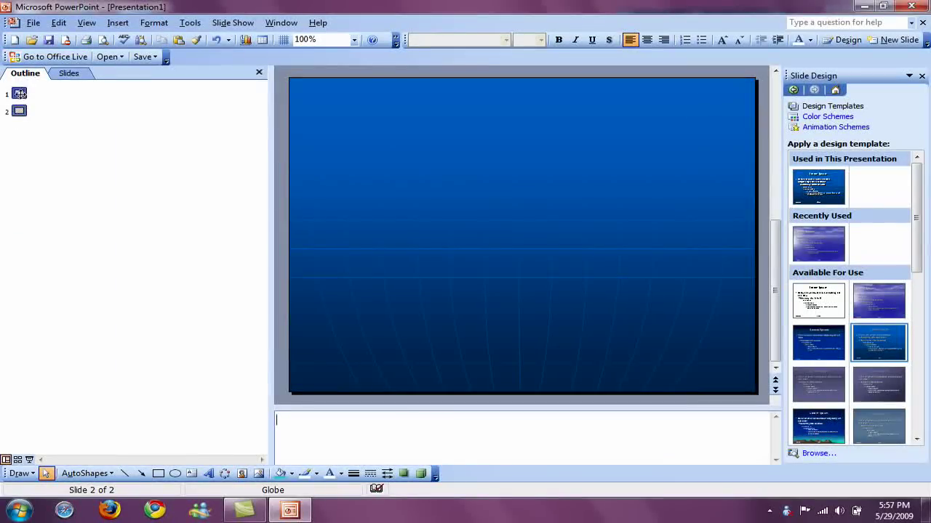
{"action": "left_click", "coordinate": [18, 460]}
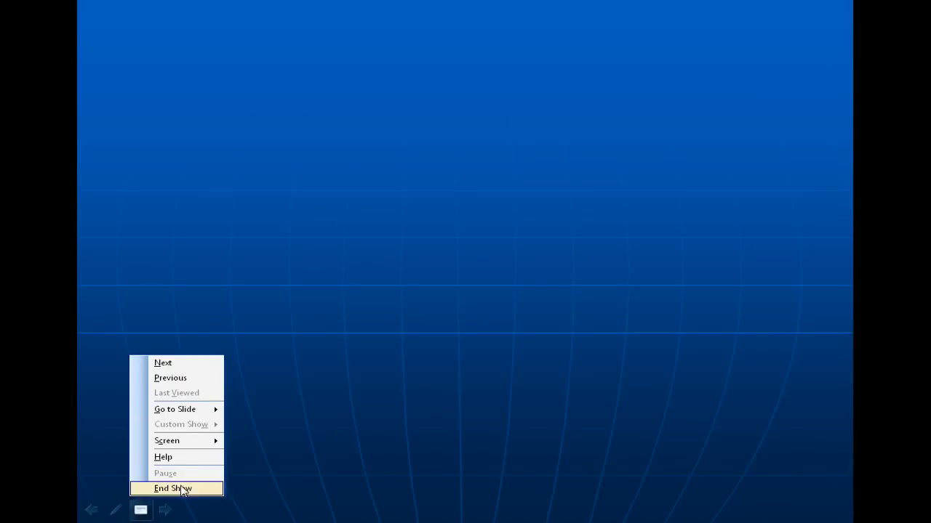
{"action": "left_click", "coordinate": [182, 489]}
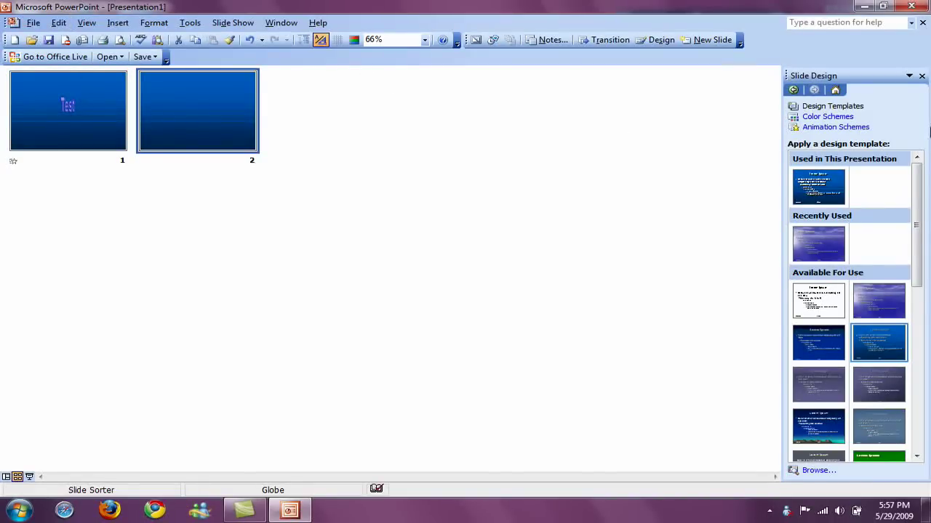
Close the design template pane beside the slide sorter and open the slide show commands.
{"action": "left_click", "coordinate": [921, 76]}
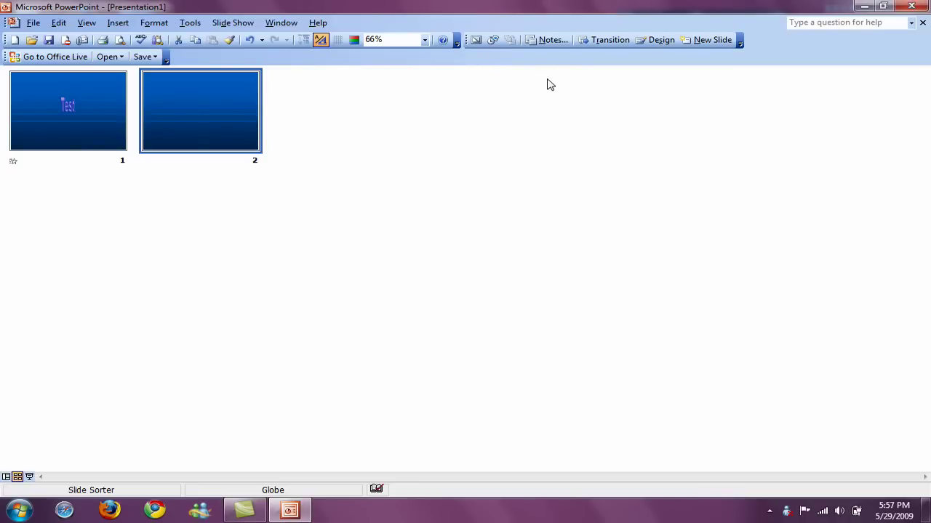
{"action": "left_click", "coordinate": [235, 24]}
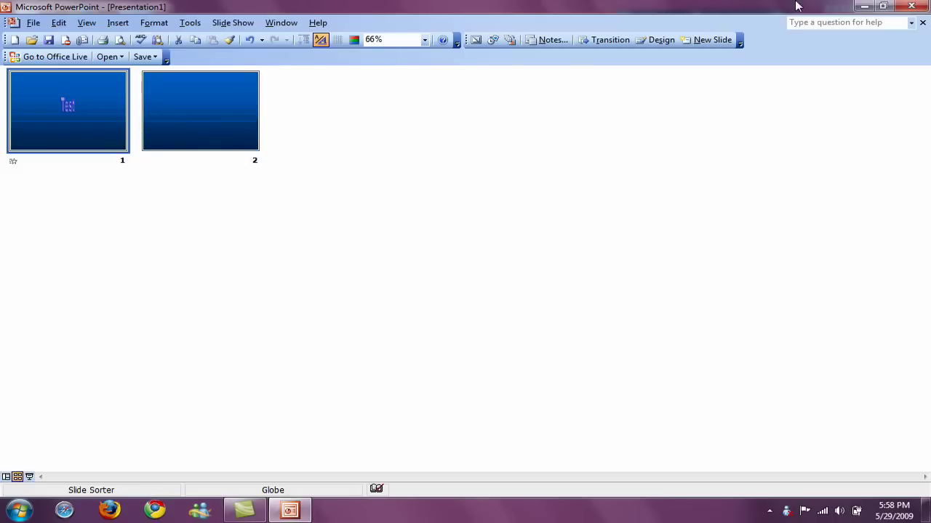
Close PowerPoint without saving the changes to Presentation1.
{"action": "left_click", "coordinate": [911, 5]}
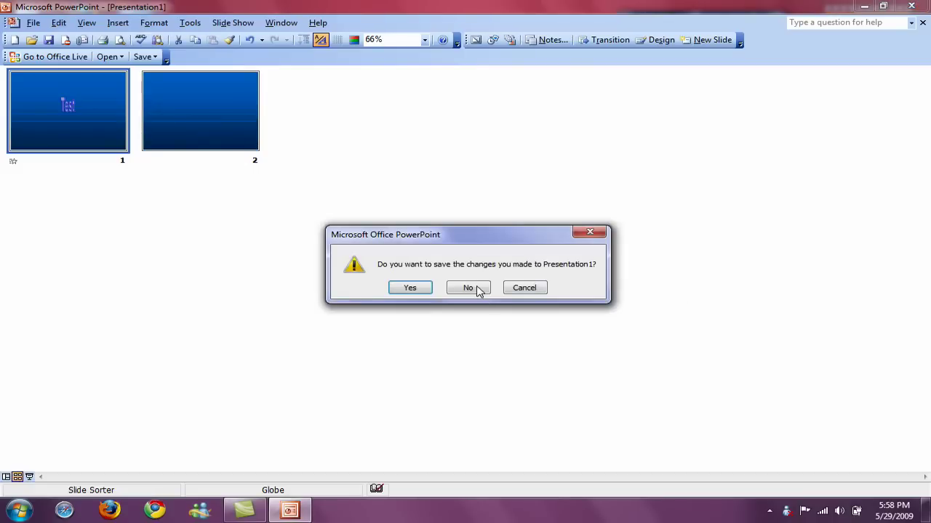
{"action": "left_click", "coordinate": [469, 288]}
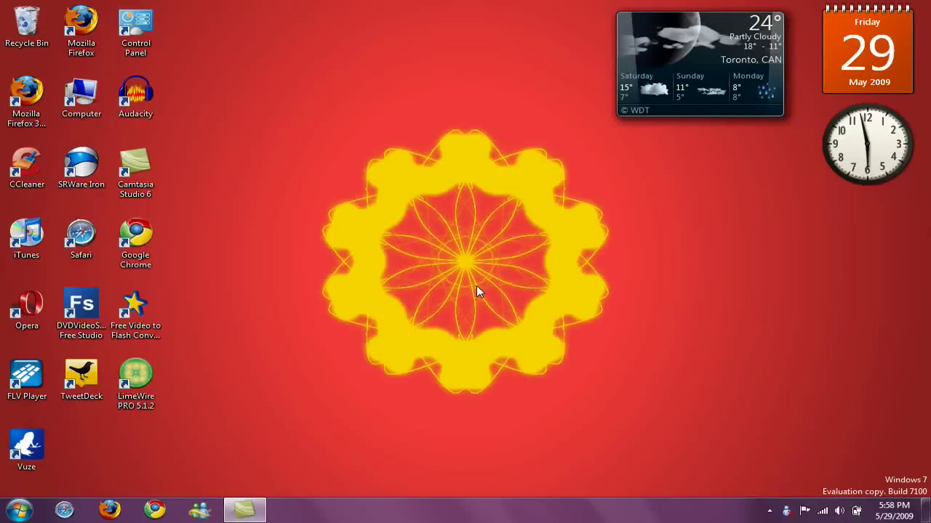